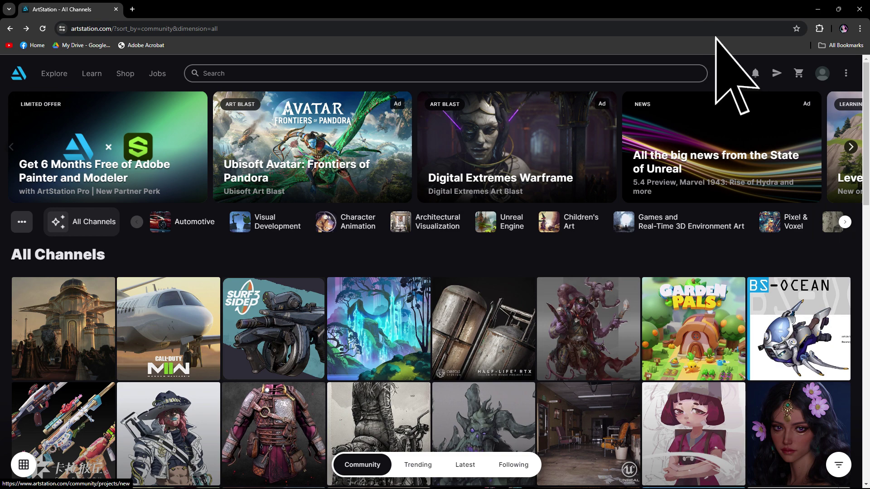
Start a new untitled artwork from the top-bar Upload icon on the ArtStation feed
left_click(733, 73)
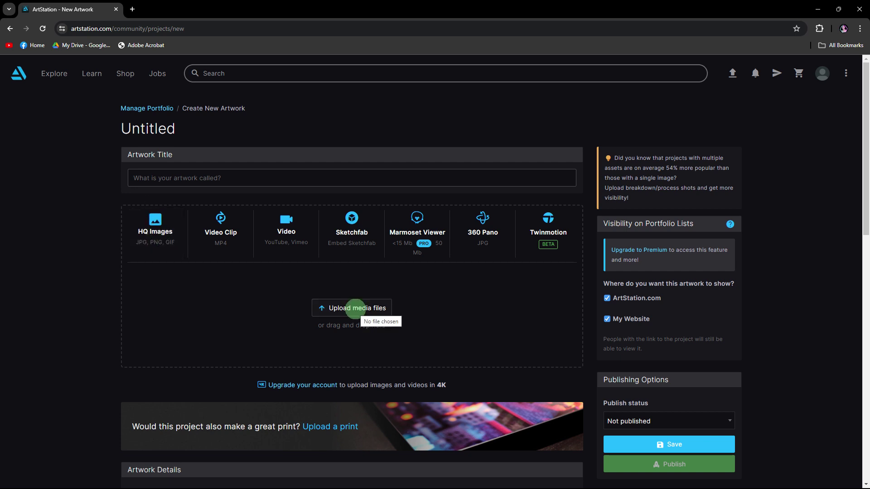
Upload the 'ROYALTY TIGER copy' image file as the artwork's media
left_click(354, 308)
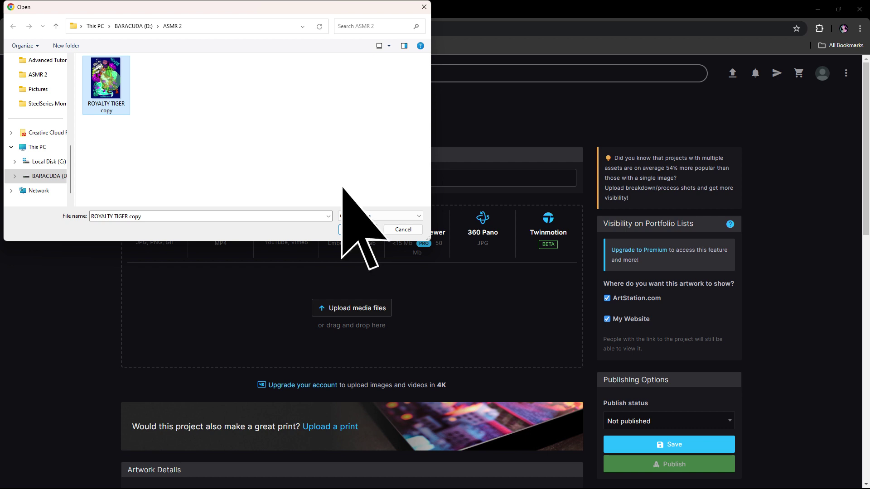
left_click(358, 229)
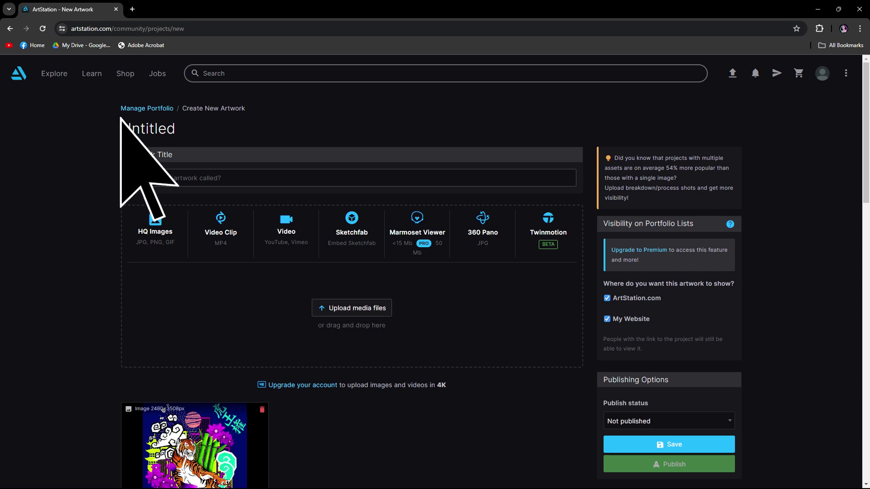
Enter 'TIGER ROYALTY' in the Artwork Title field
left_click(139, 177)
type("TIGER ROYALTY")
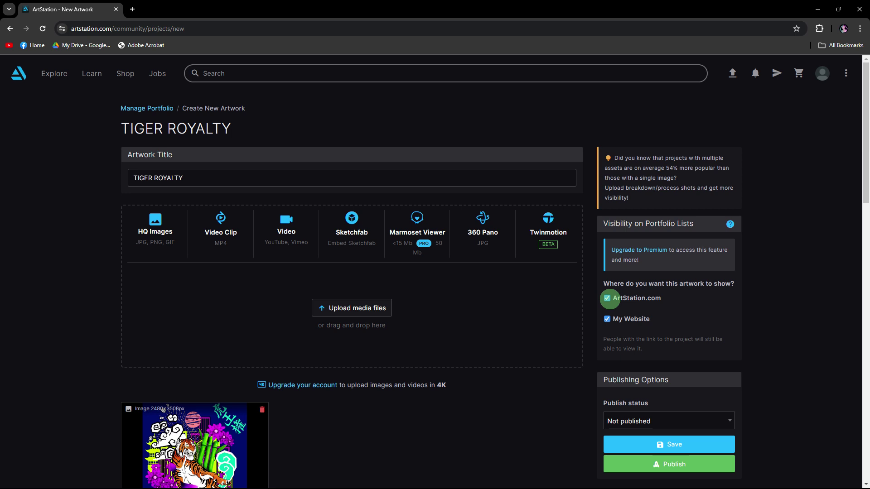
scroll(669, 239, "down", 3)
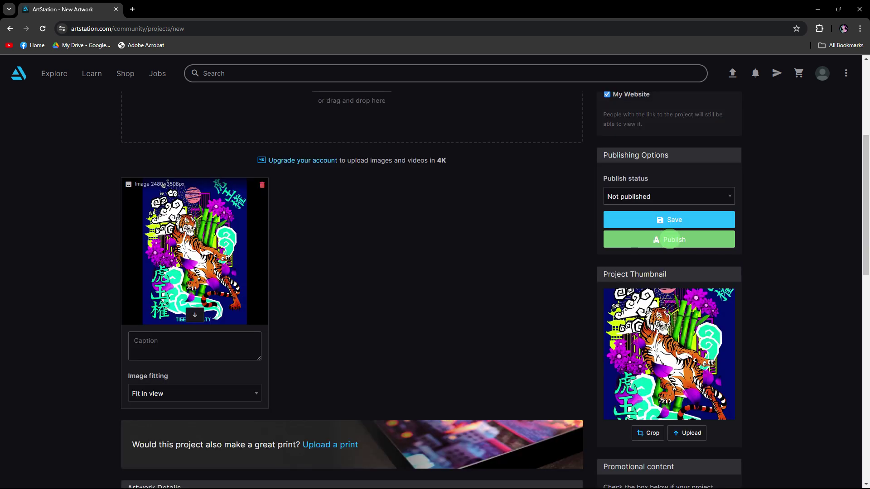